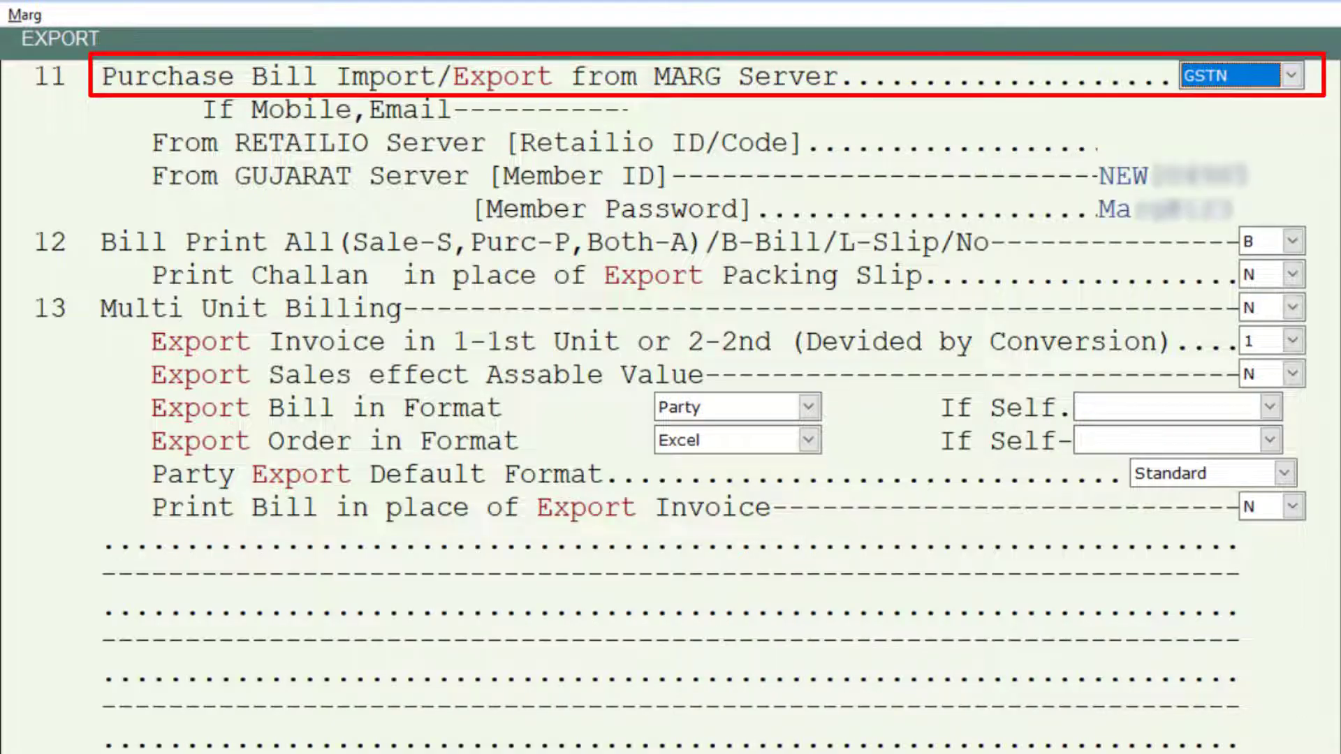
Keep purchase bill import/export set to GSTN, and upload the pending 486.00 Ahuja Medicine Center sale bill to the server.
key("Escape")
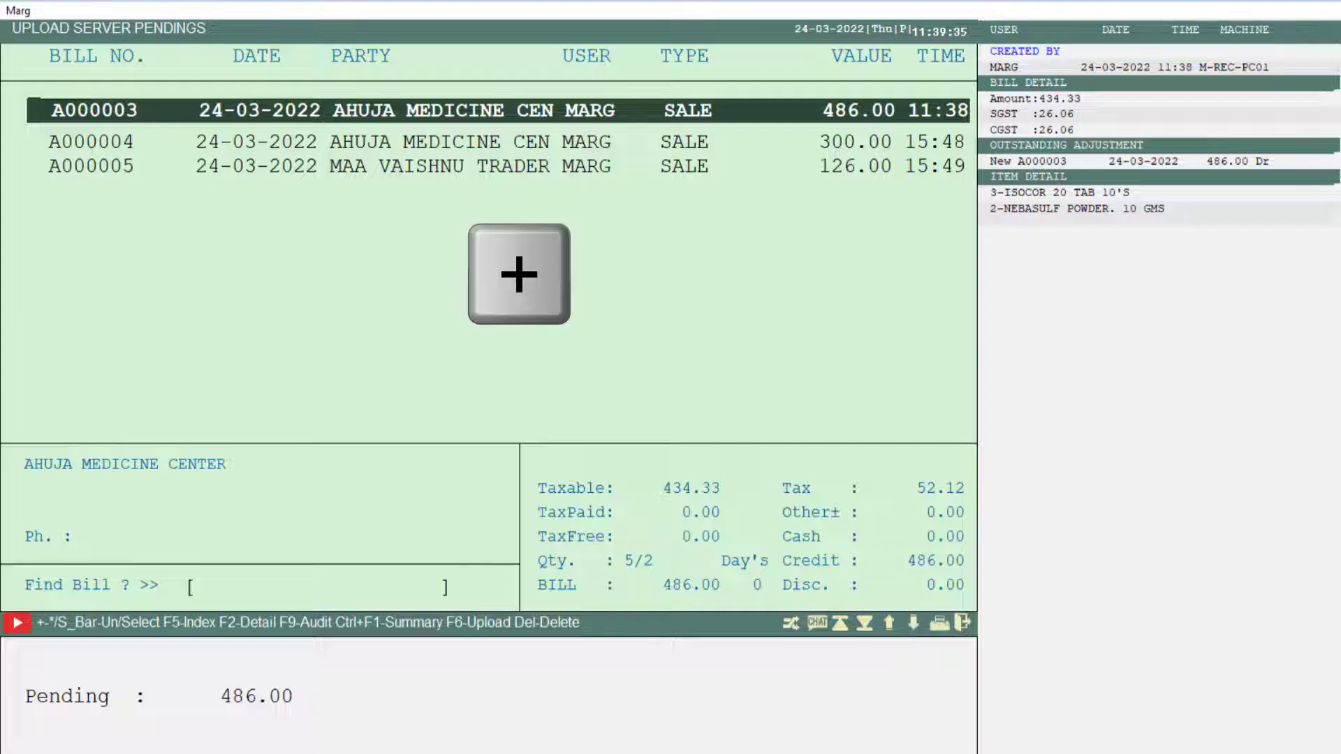
key("plus")
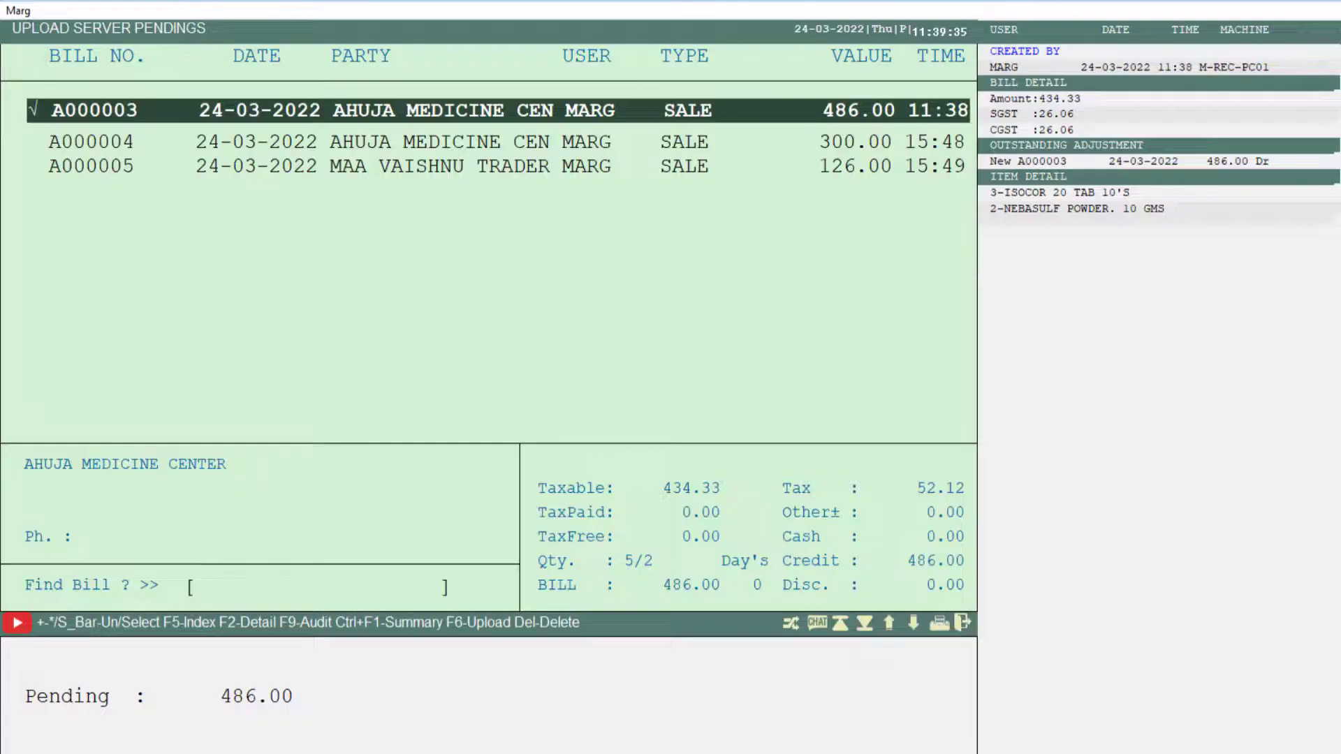
key("F6")
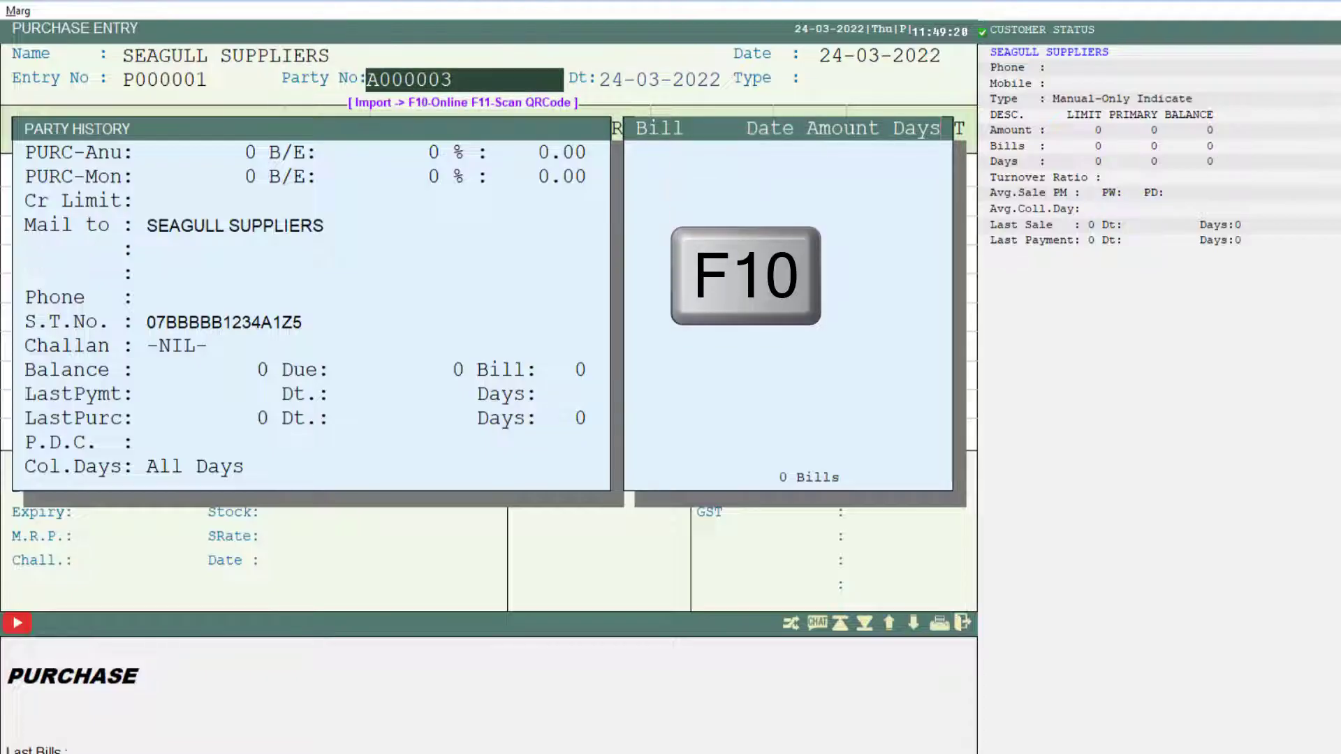
Import the Seagull Suppliers purchase bill online into the purchase entry, accepting the matched items, and finish the entry.
key("F10")
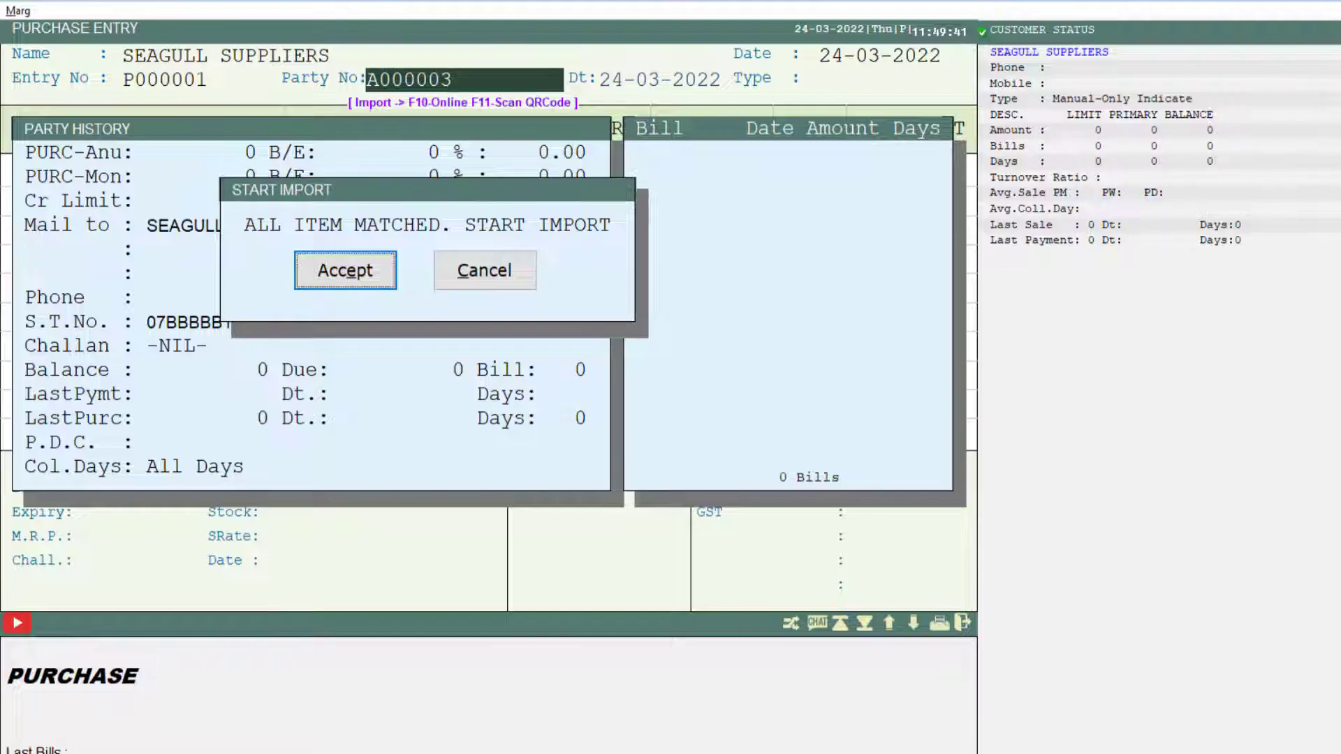
left_click(345, 270)
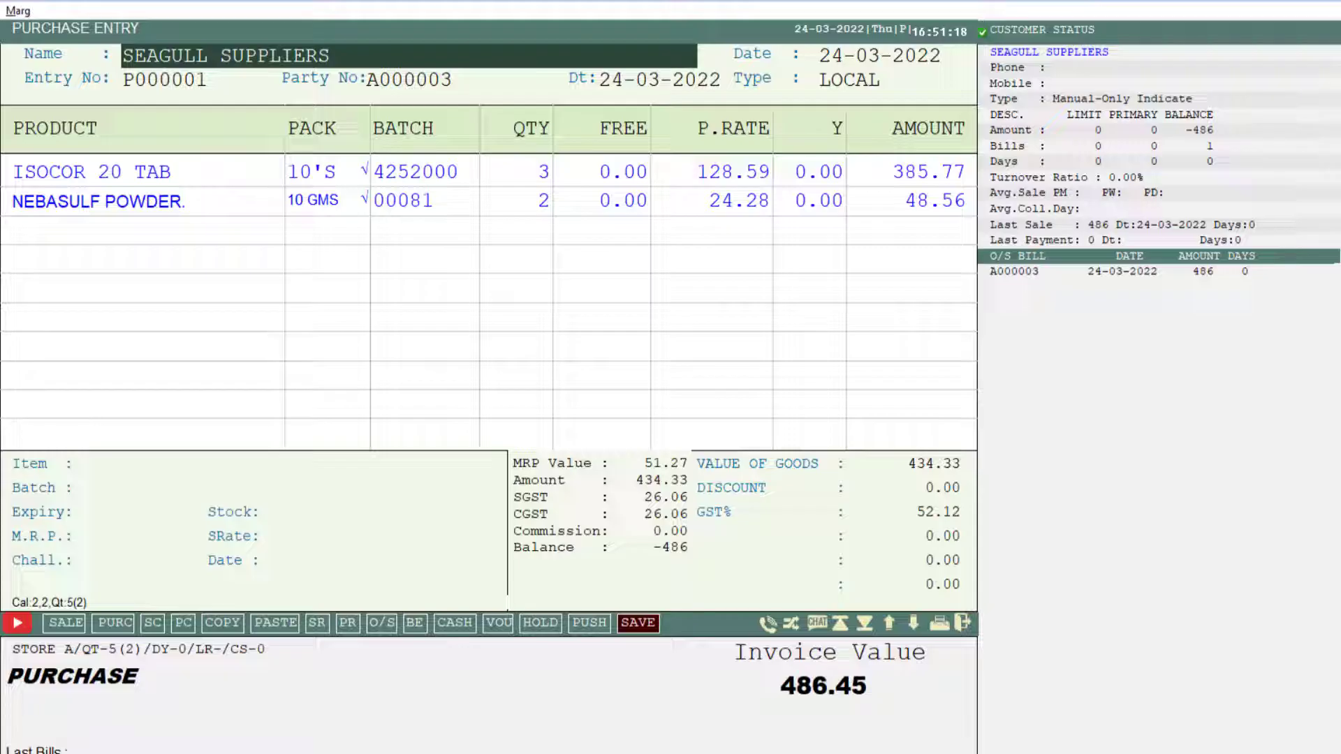
key("Escape")
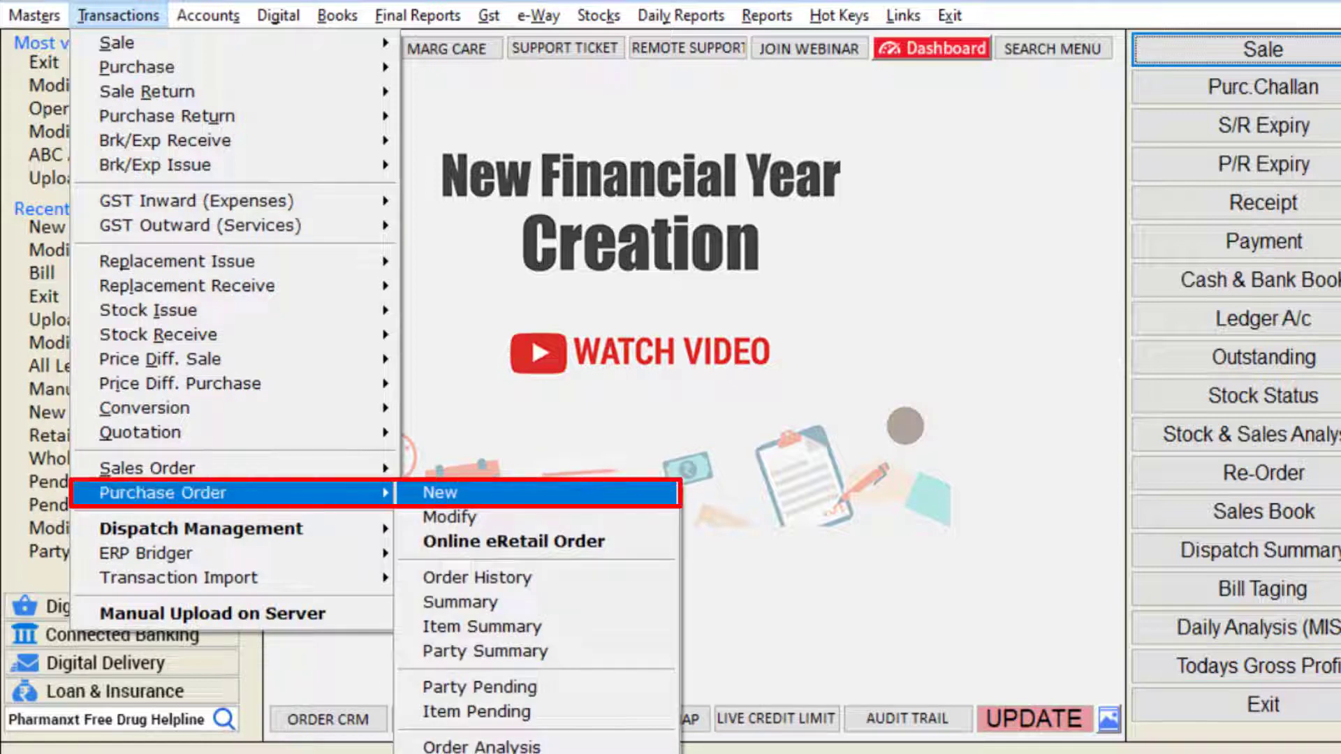
Create a new purchase order for Seagull Suppliers with a quantity of 10 CALPLUS C 15C.
key("Return")
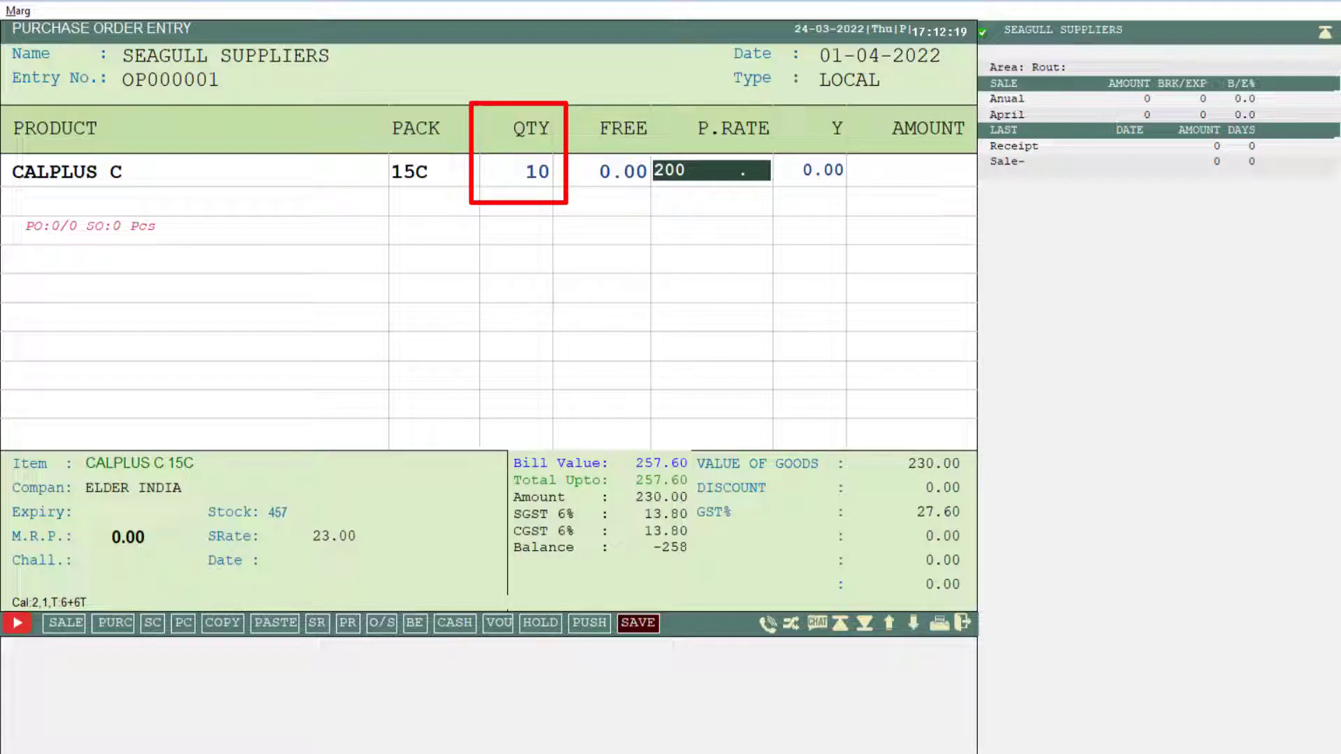
key("End")
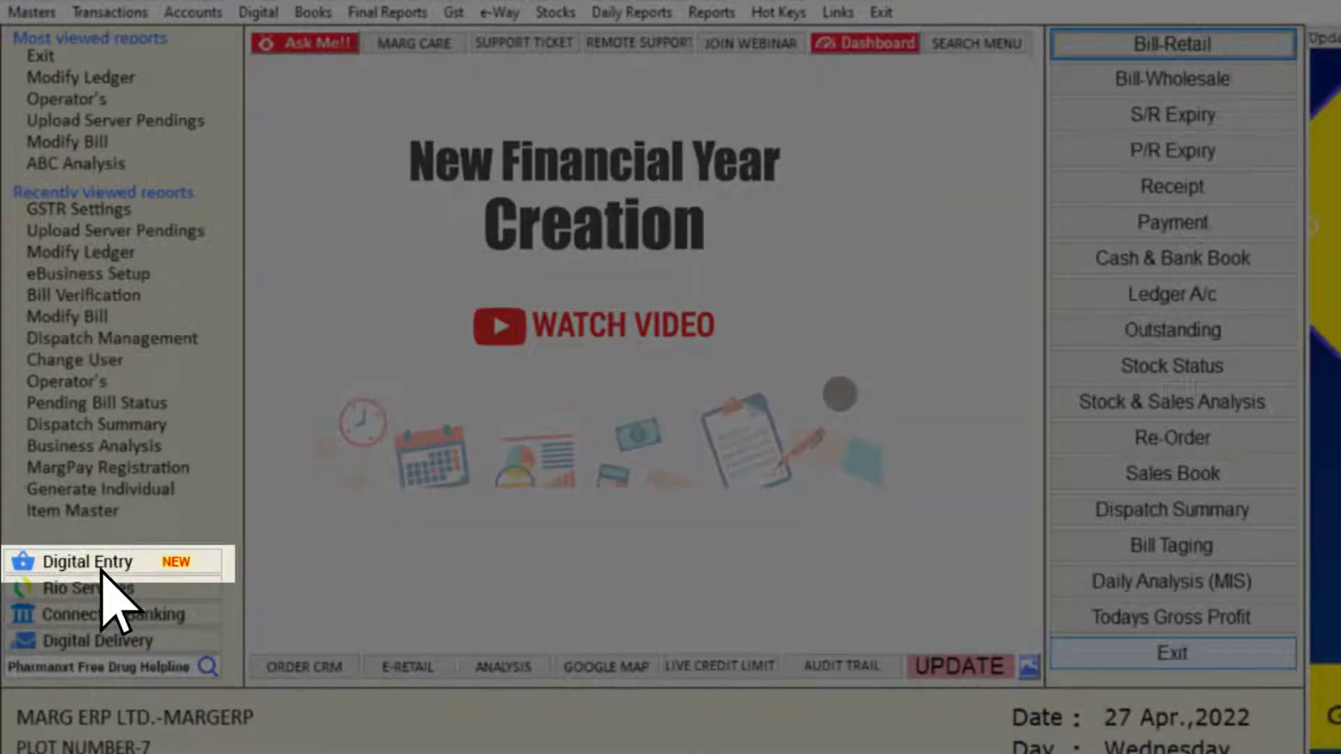
Open Digital Entry and examine the Digital Order filter choices for party, area, route, M.R., source, priority and transport.
left_click(101, 567)
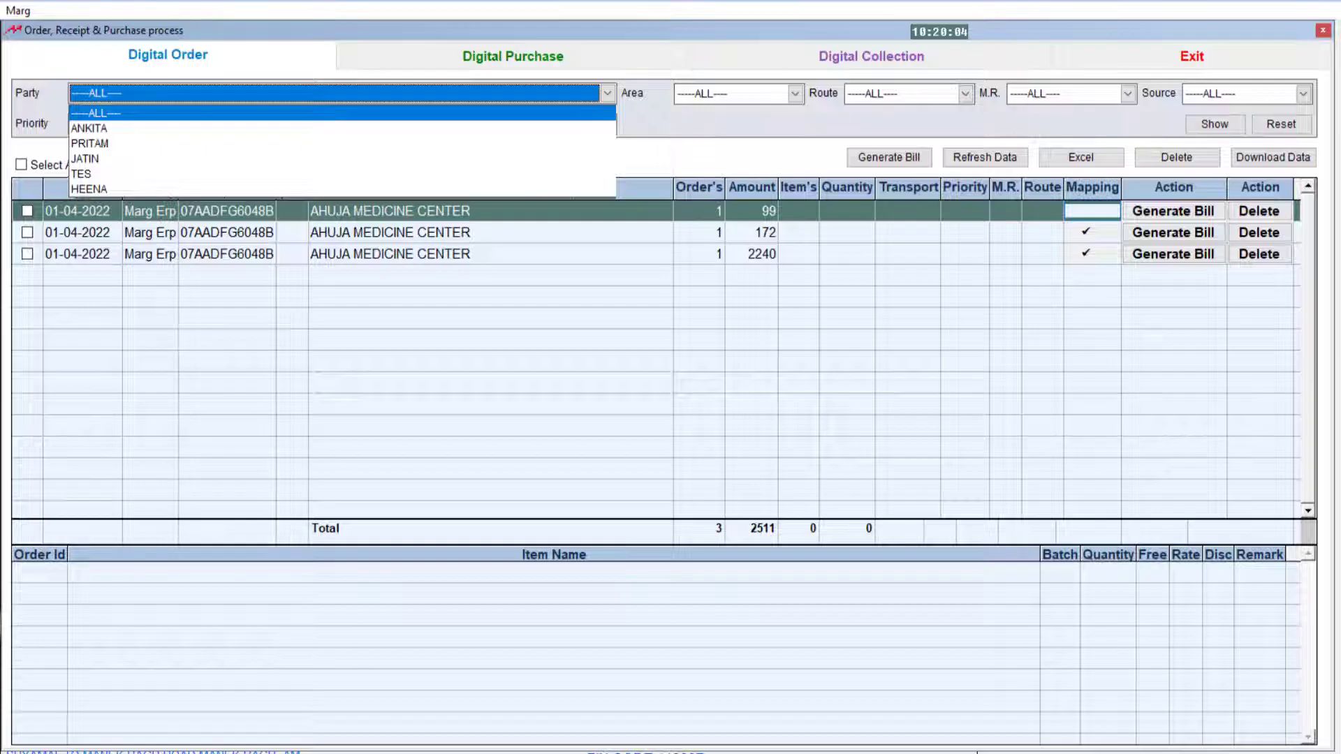
left_click(795, 94)
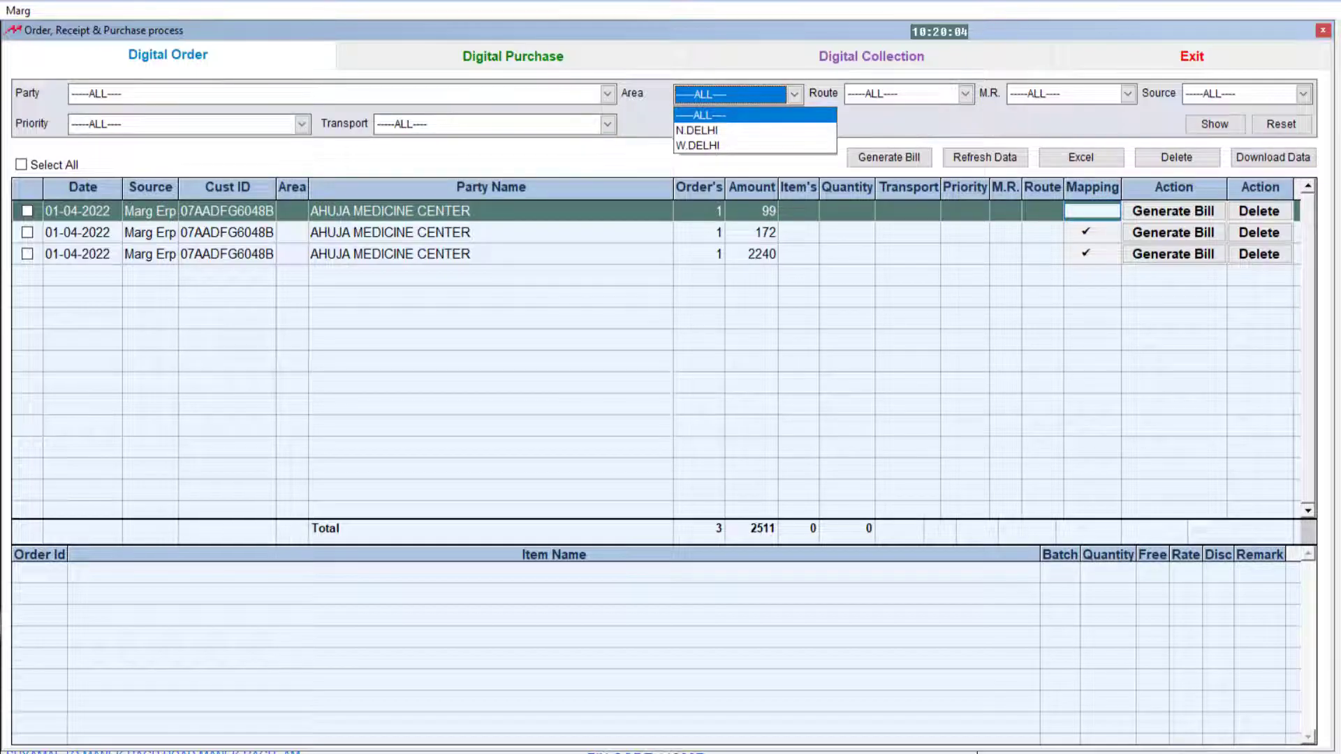
key("Return")
key("Return")
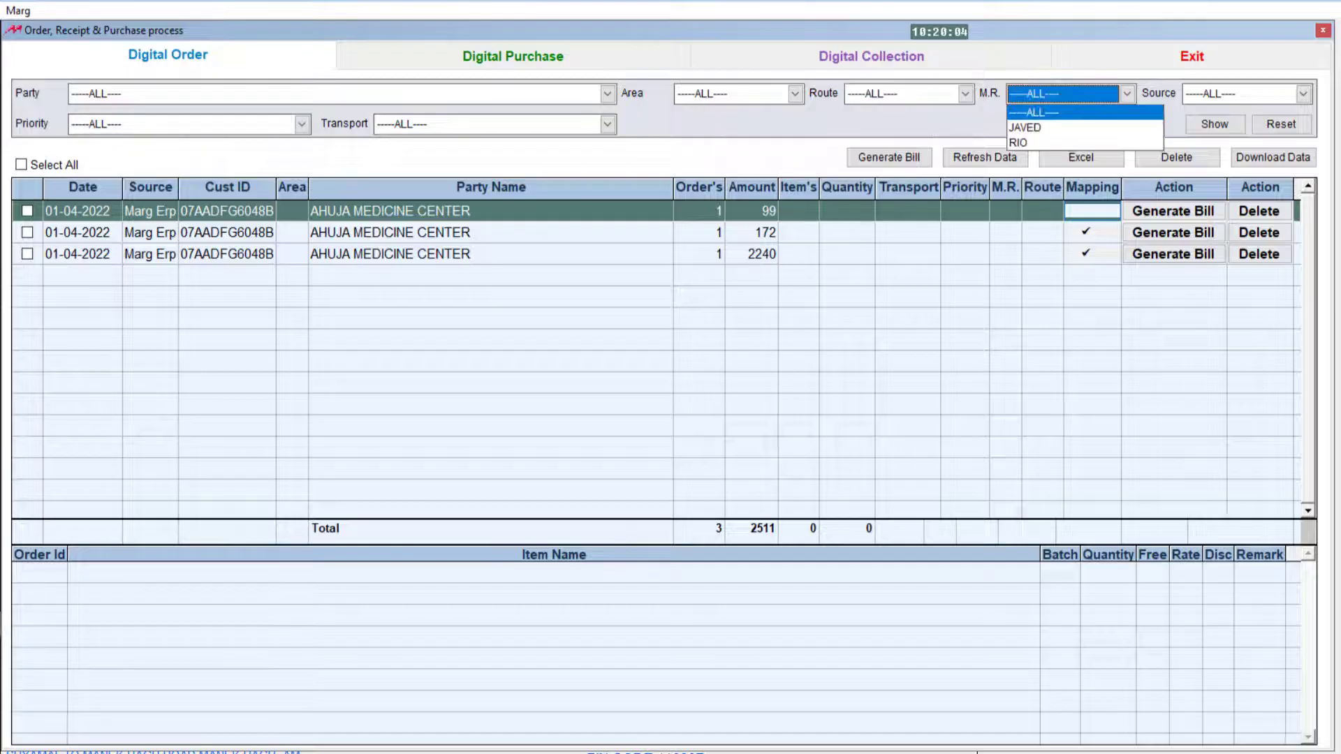
key("Return")
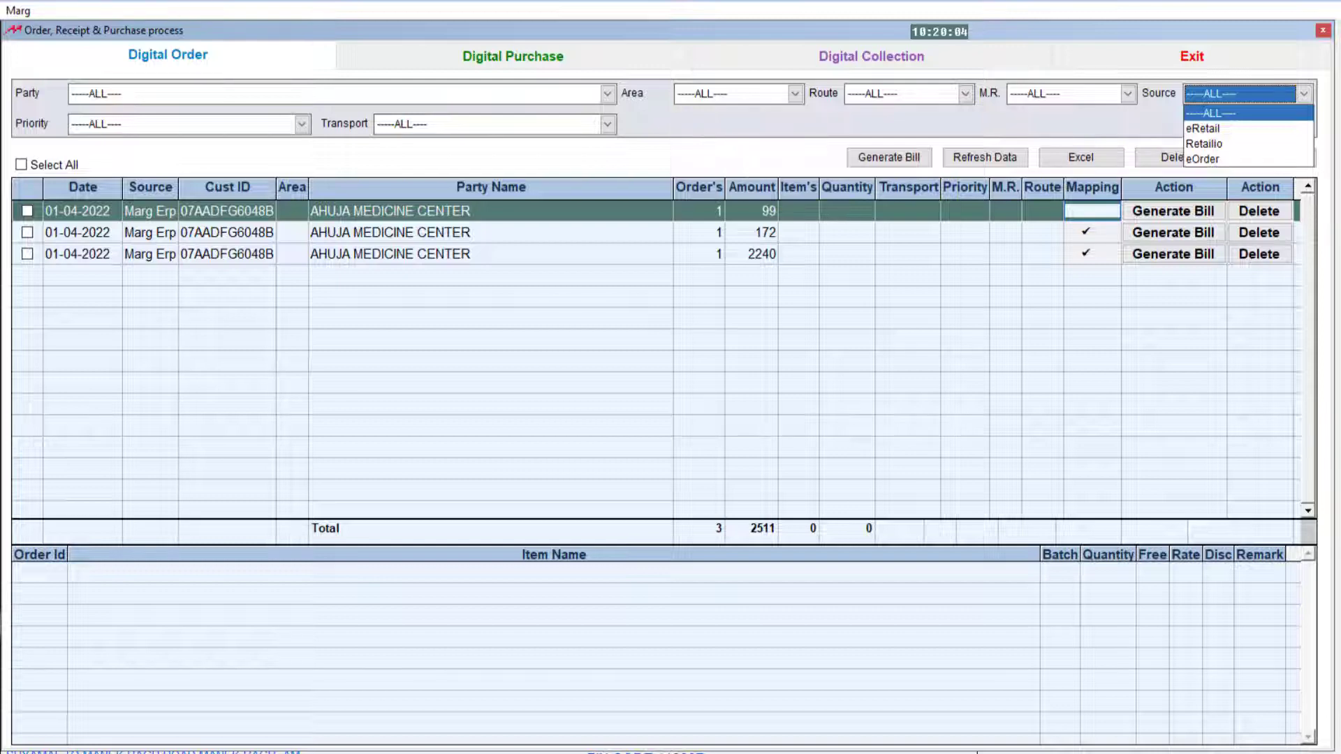
key("Return")
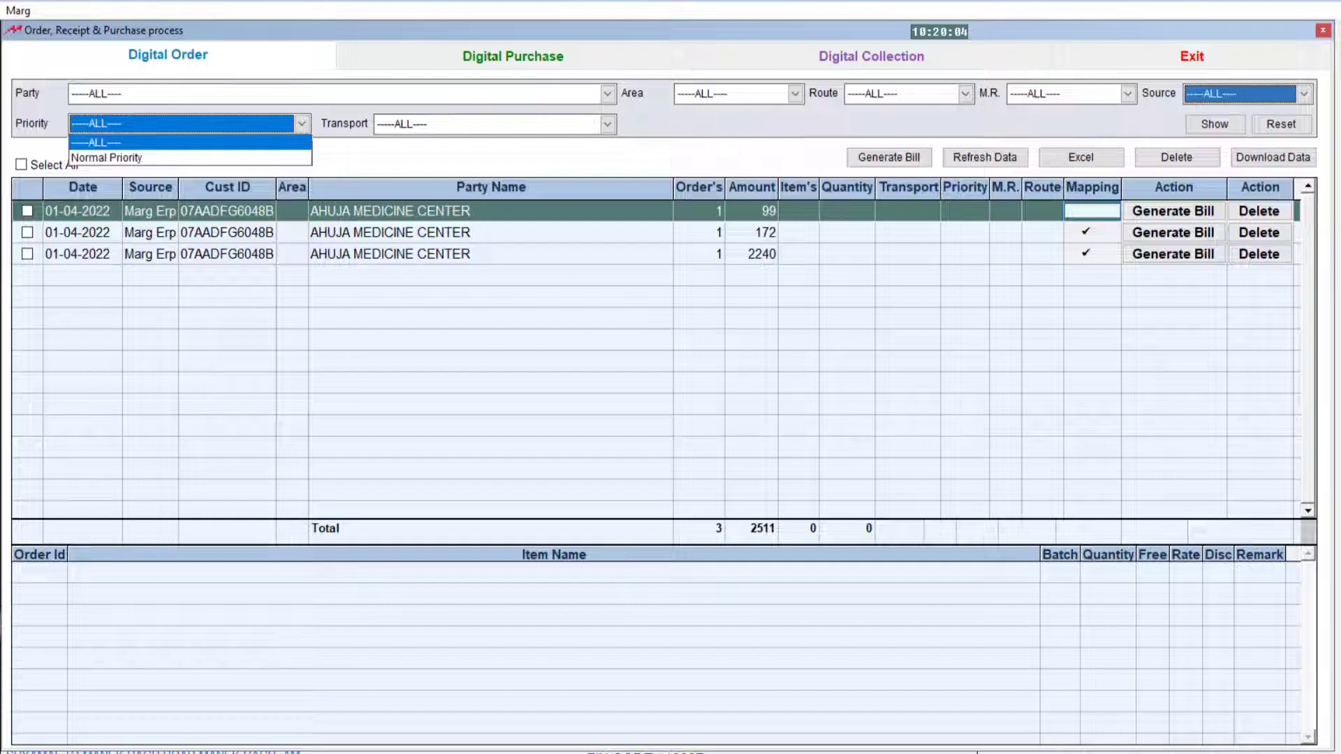
key("Return")
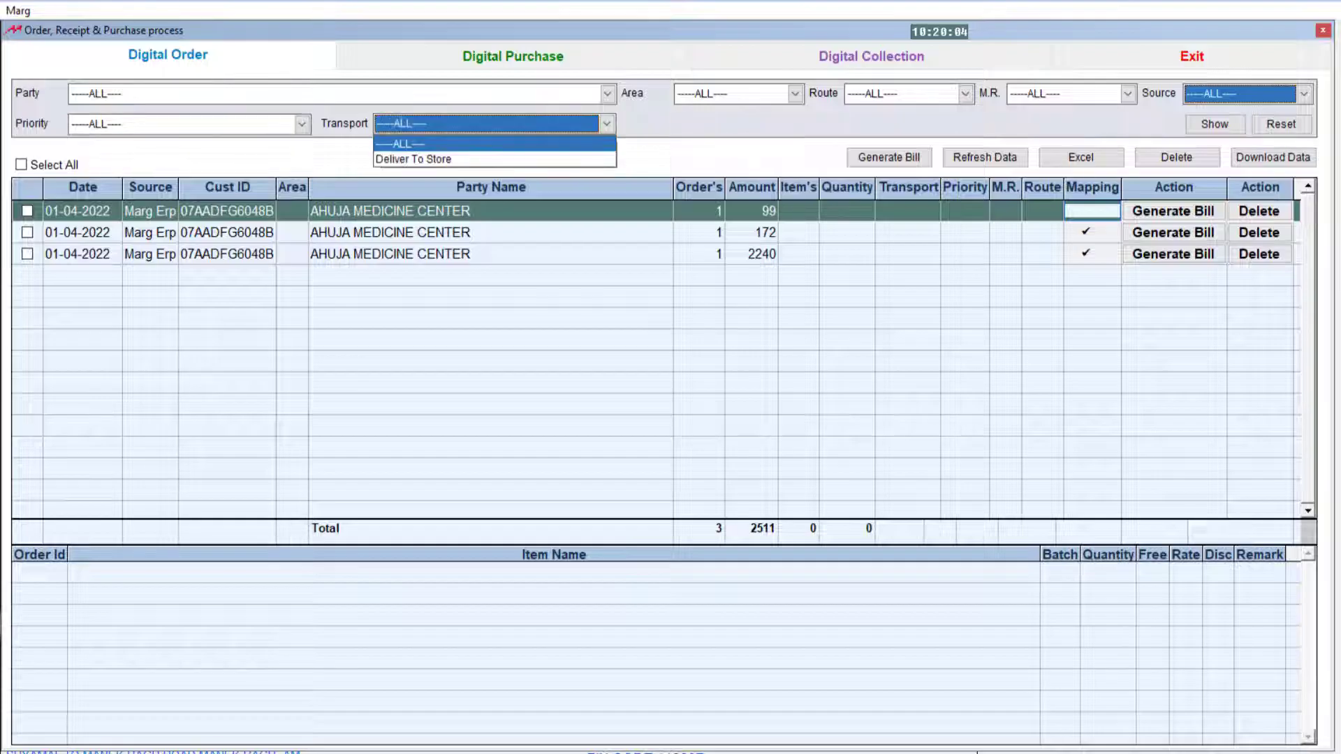
key("Return")
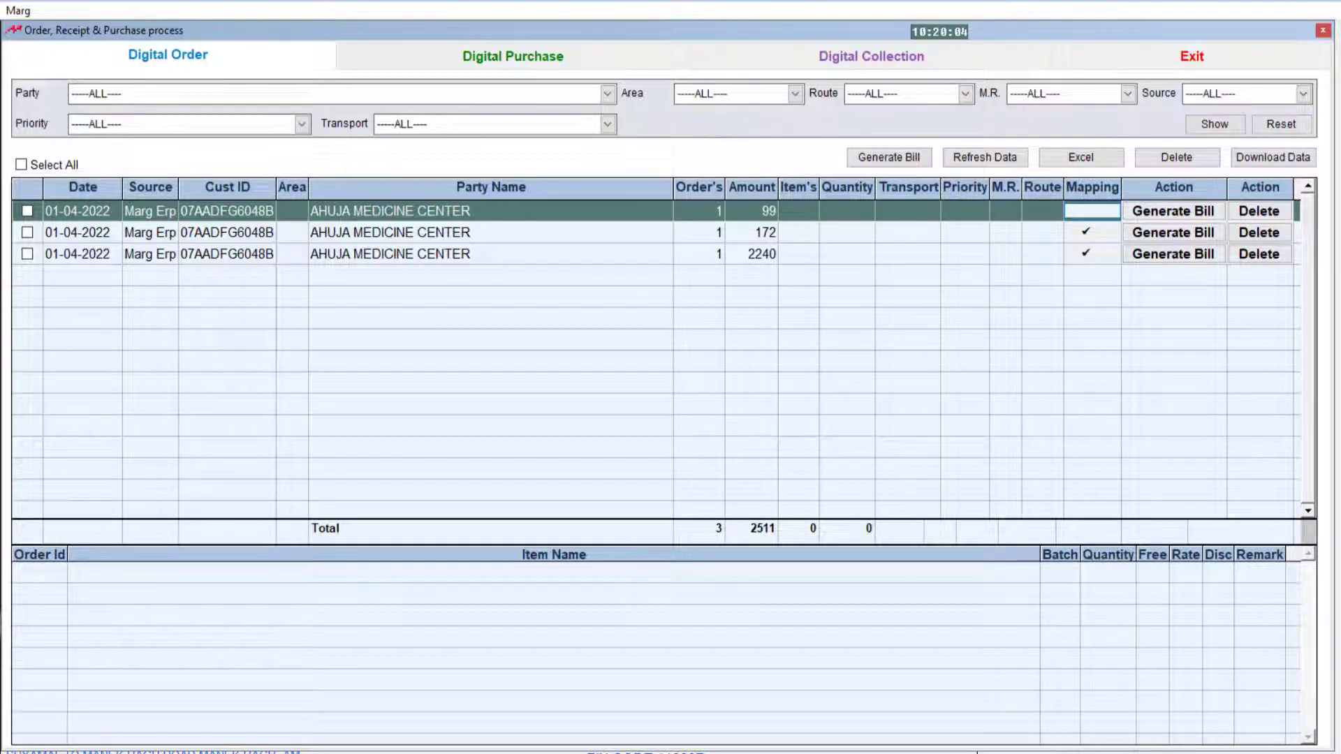
Generate a sale bill from the Ahuja Medicine Center digital order and accept the import of the matched items.
key("Return")
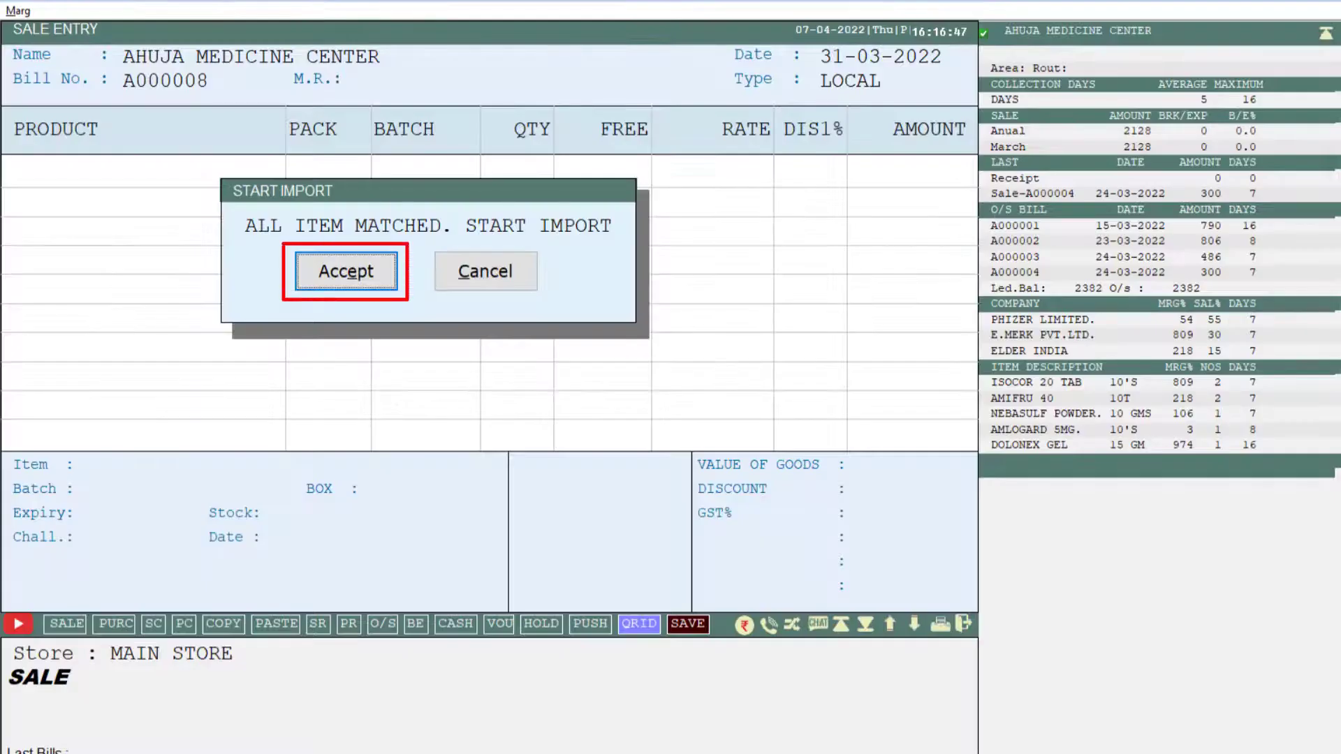
key("Return")
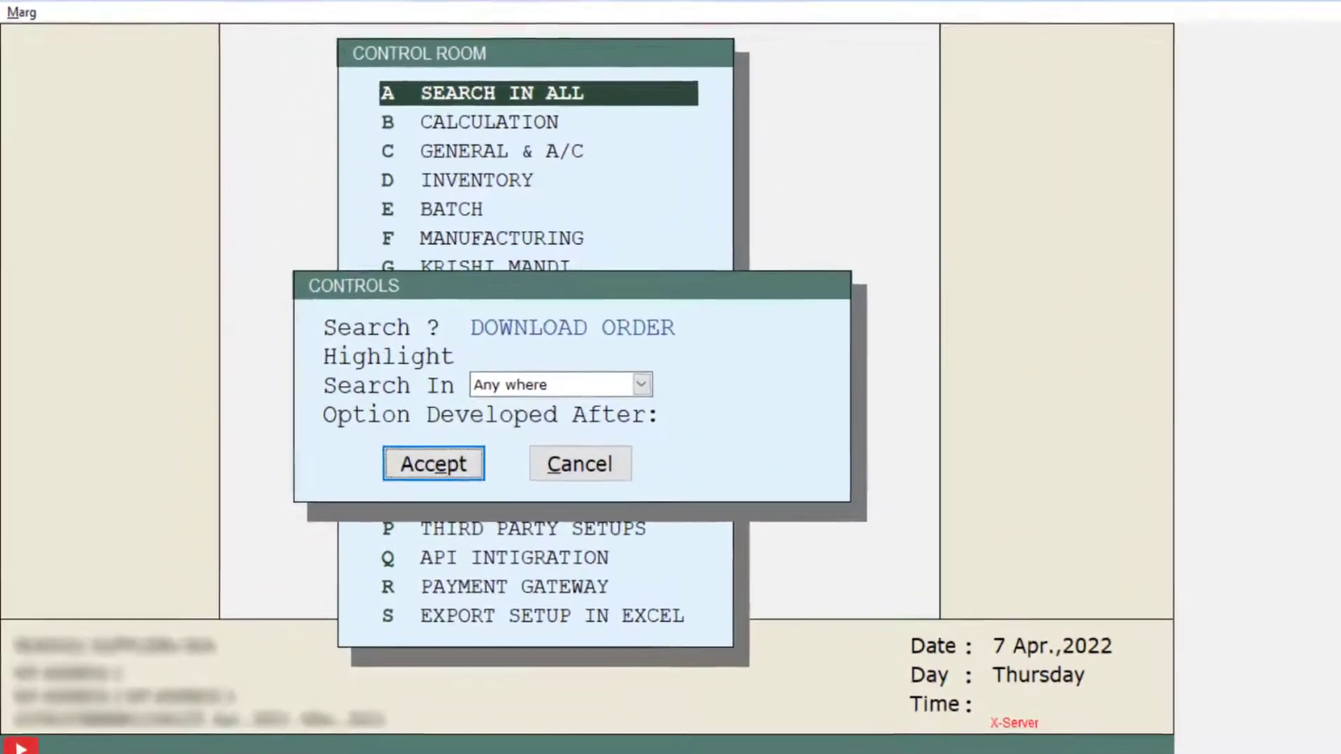
Search all controls for DOWNLOAD ORDER, set downloaded orders to convert into 1-Sale, and save the changes.
key("Return")
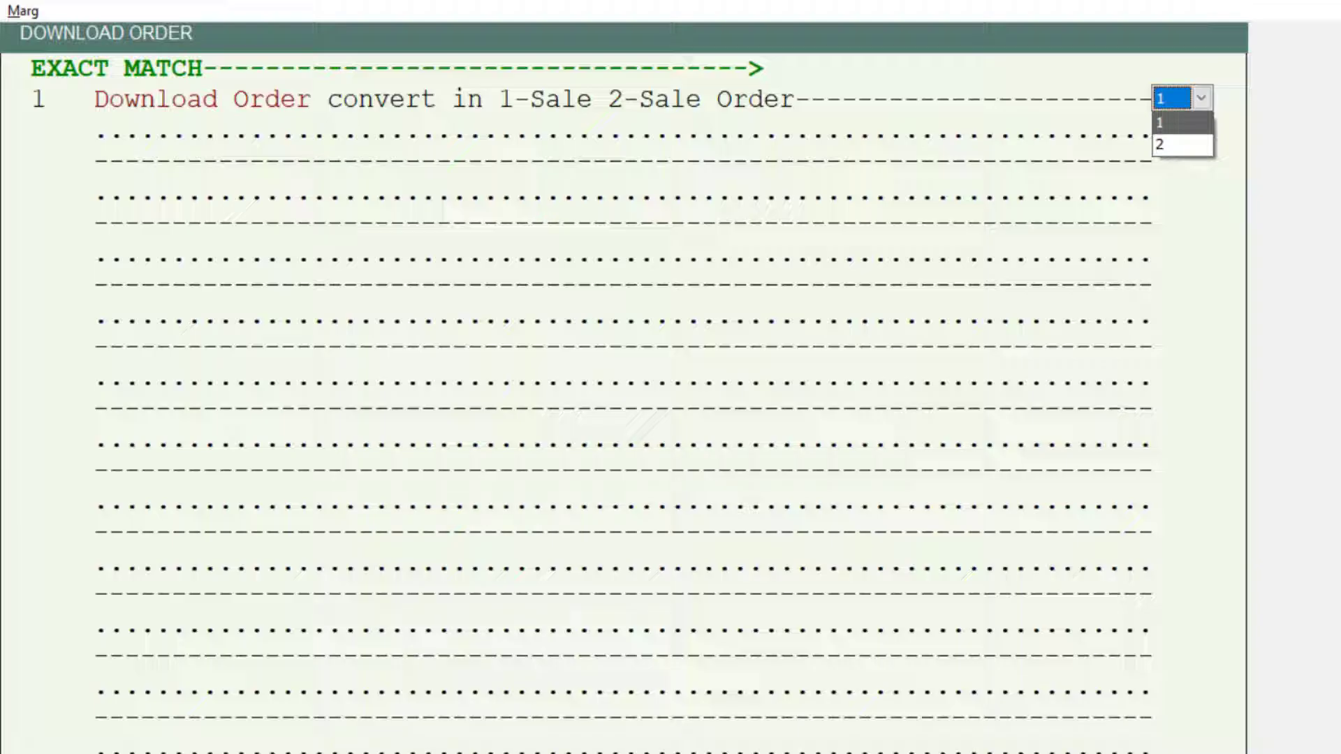
key("Down")
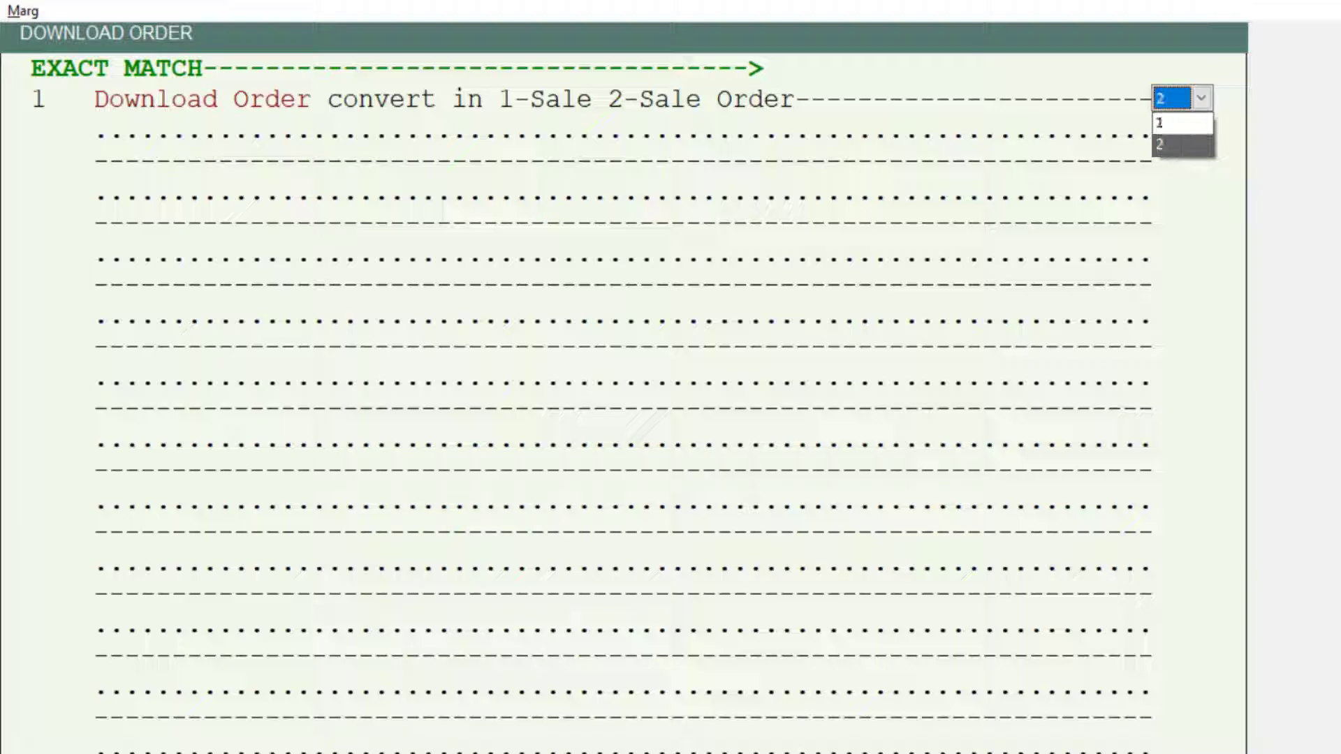
key("Up")
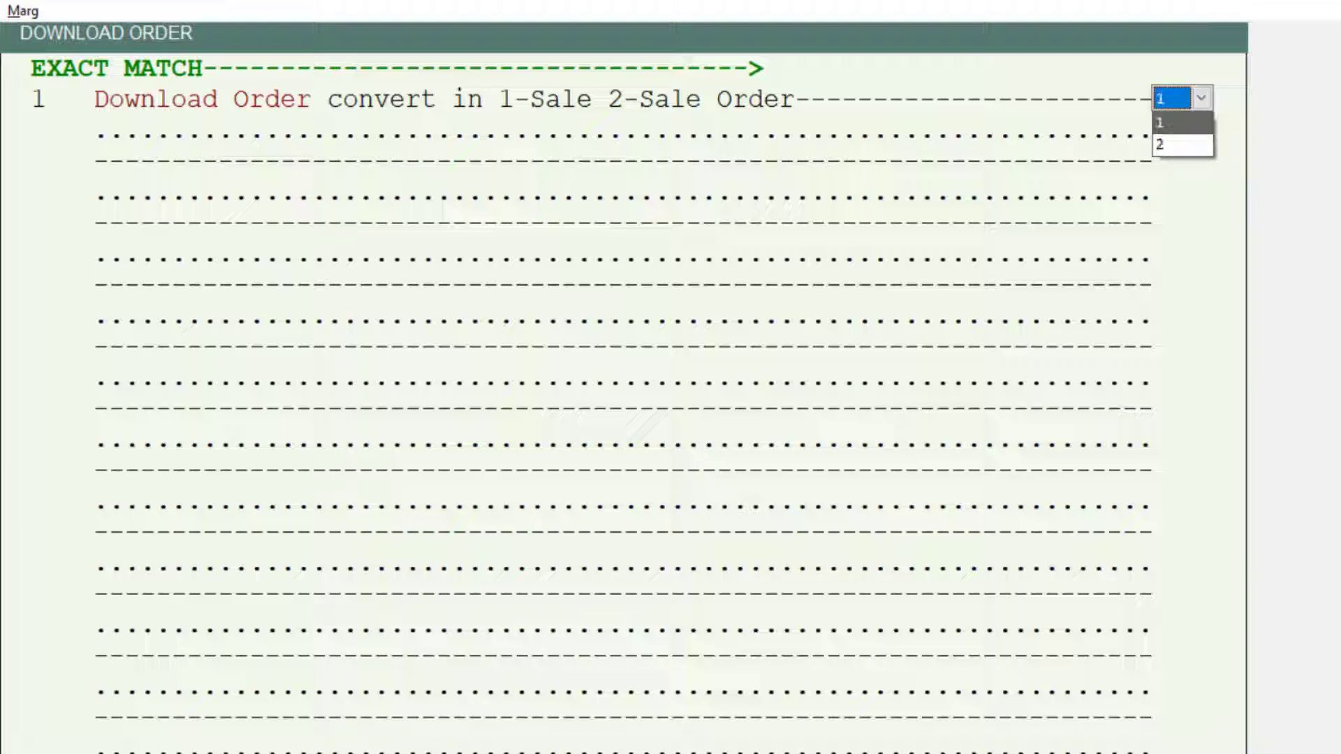
key("Escape")
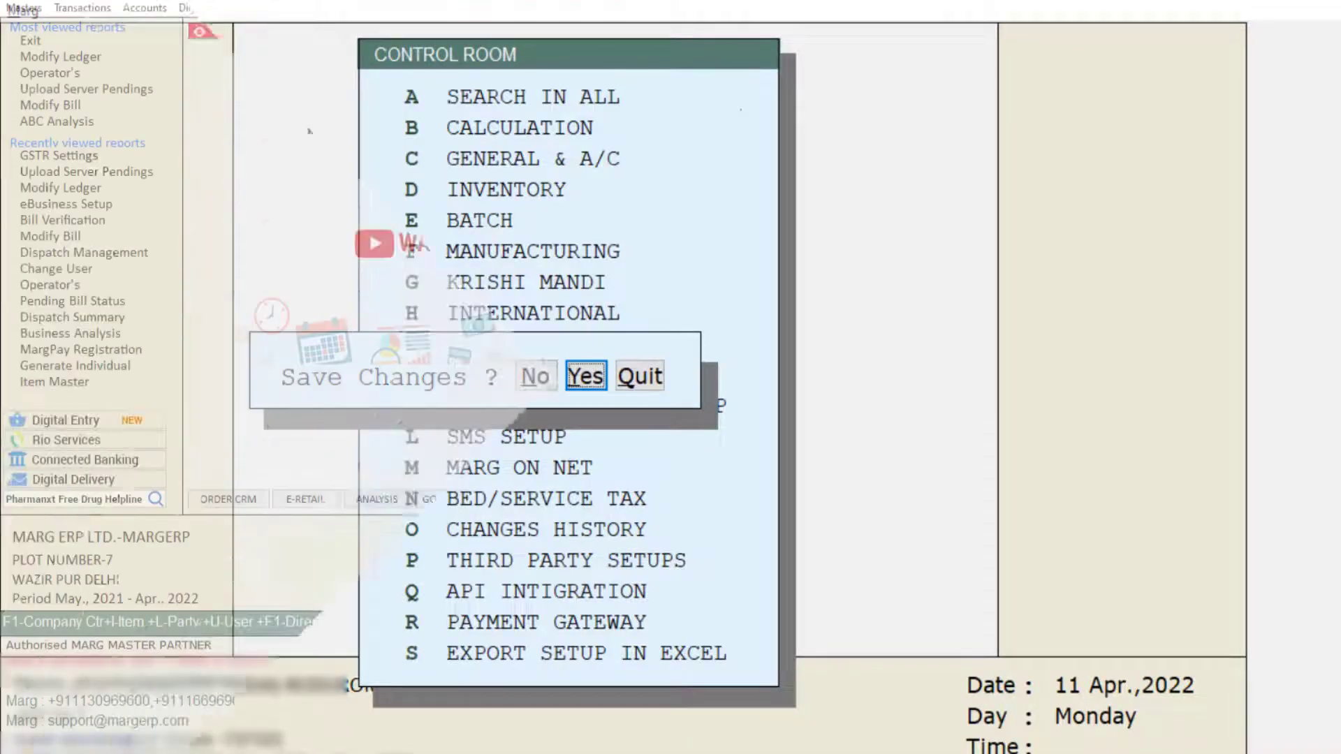
key("Return")
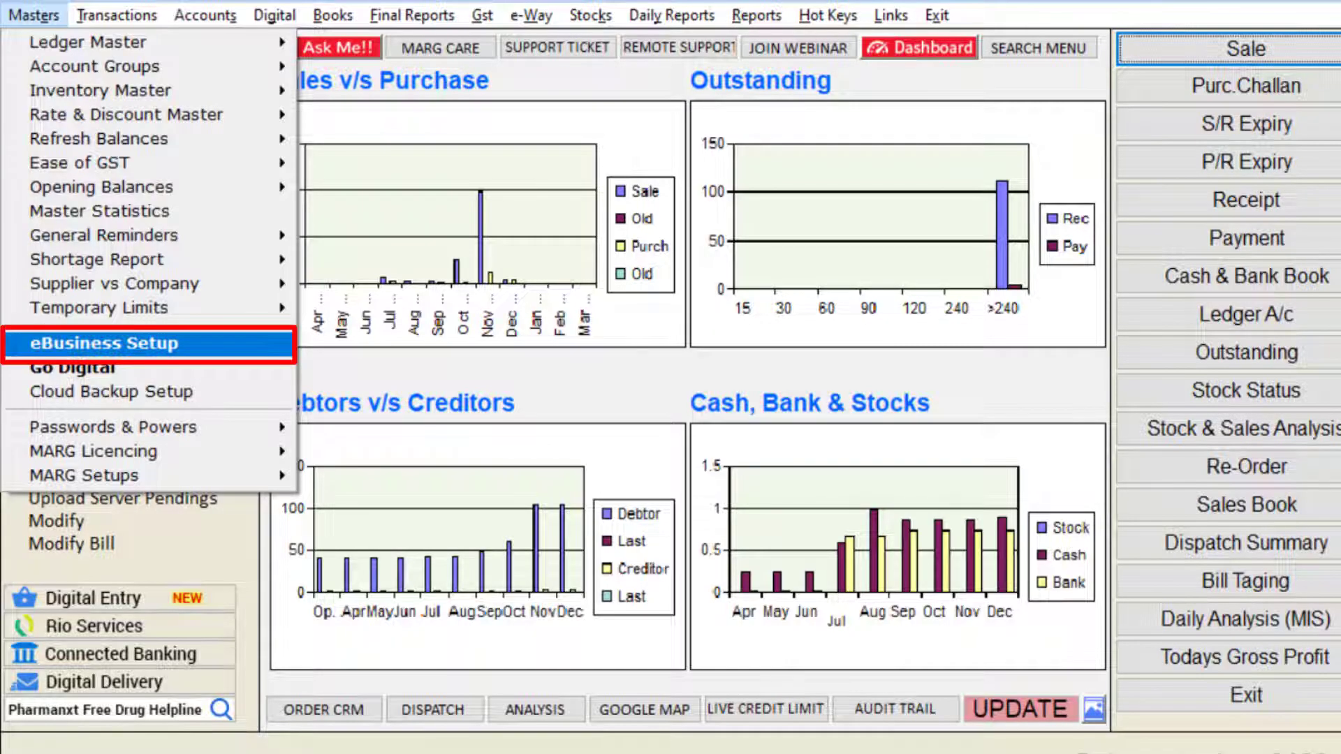
Open eBusiness Setup and register the company as a Distributor with the details filled in on its registration form.
key("Return")
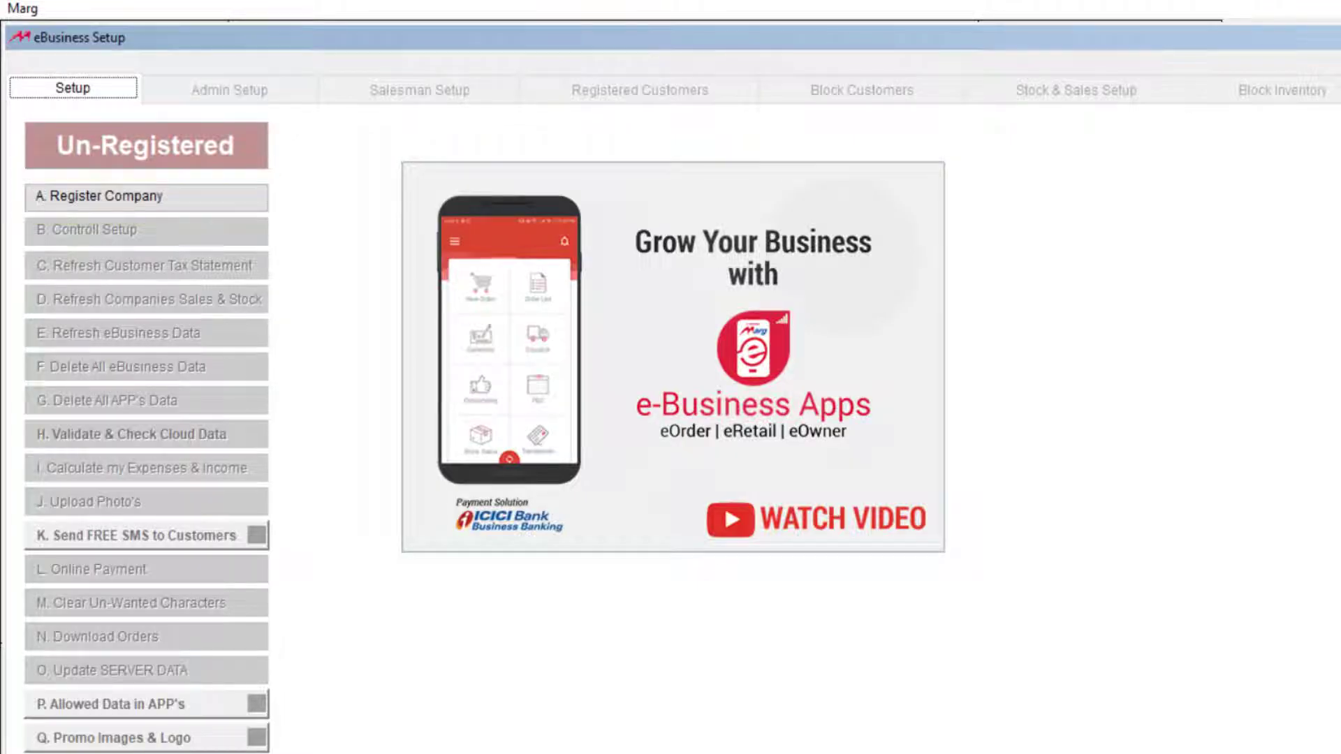
key("a")
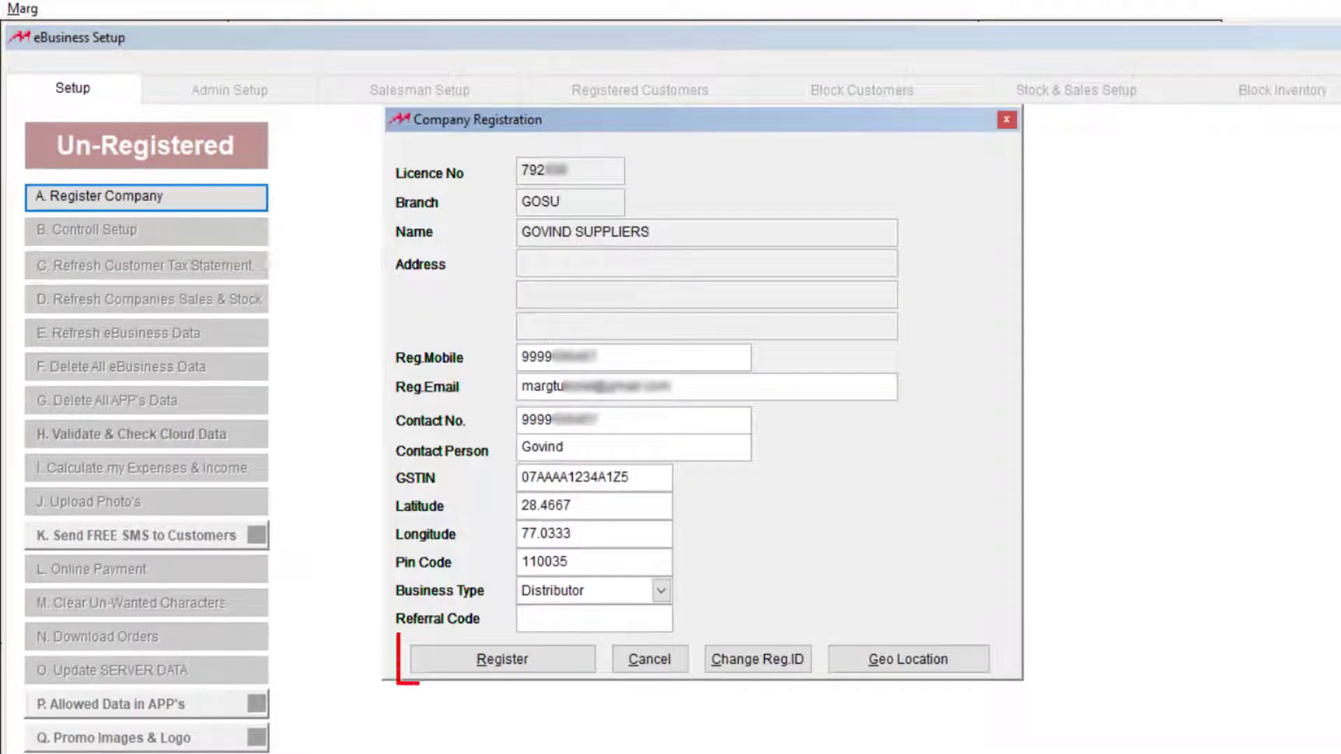
key("alt+r")
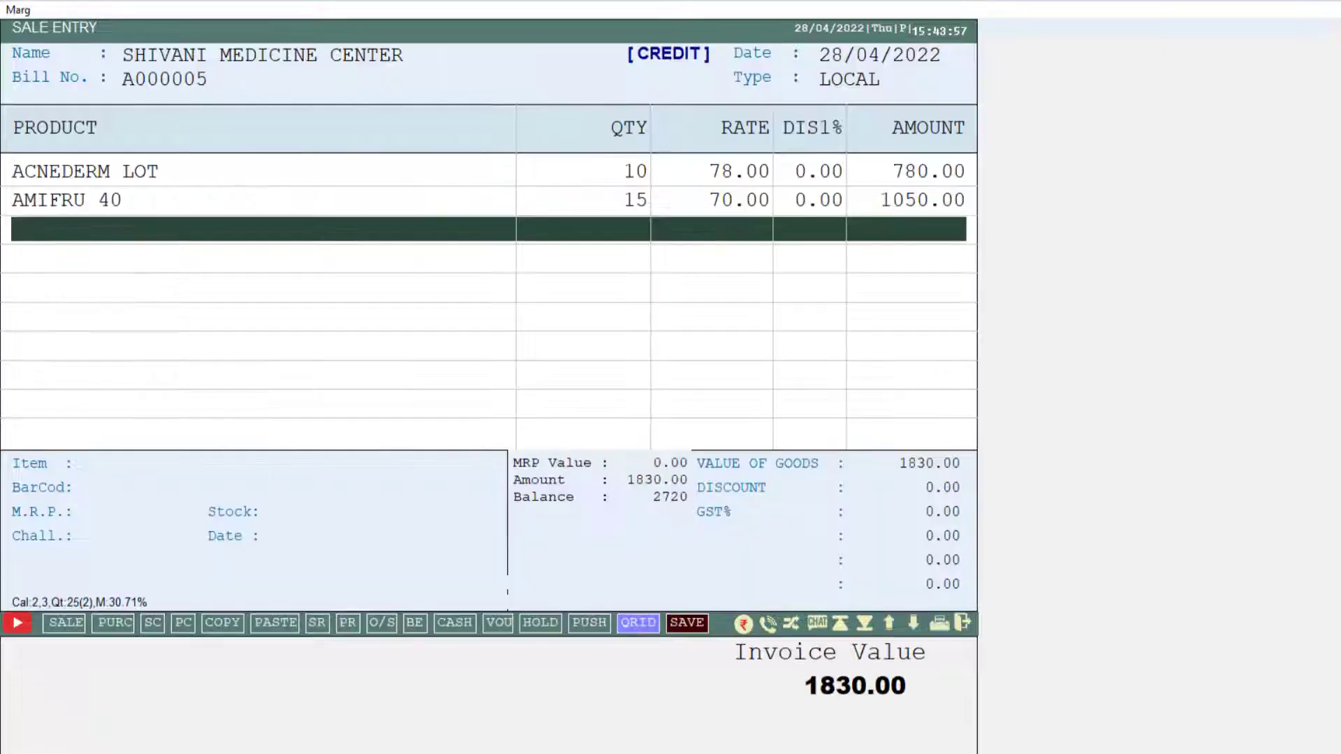
Close the Shivani Medicine Center sale entry and select its 1830.00 bill among the server pendings for upload to the server.
key("Escape")
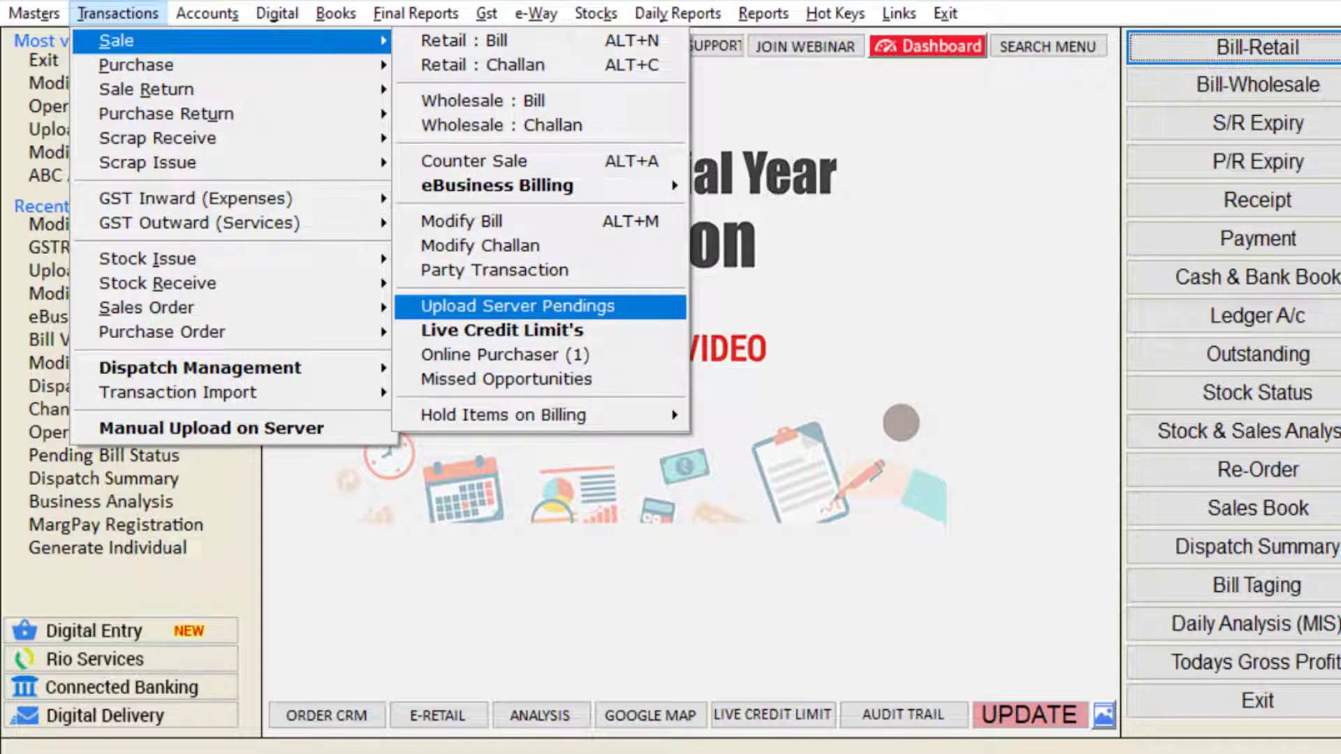
key("Return")
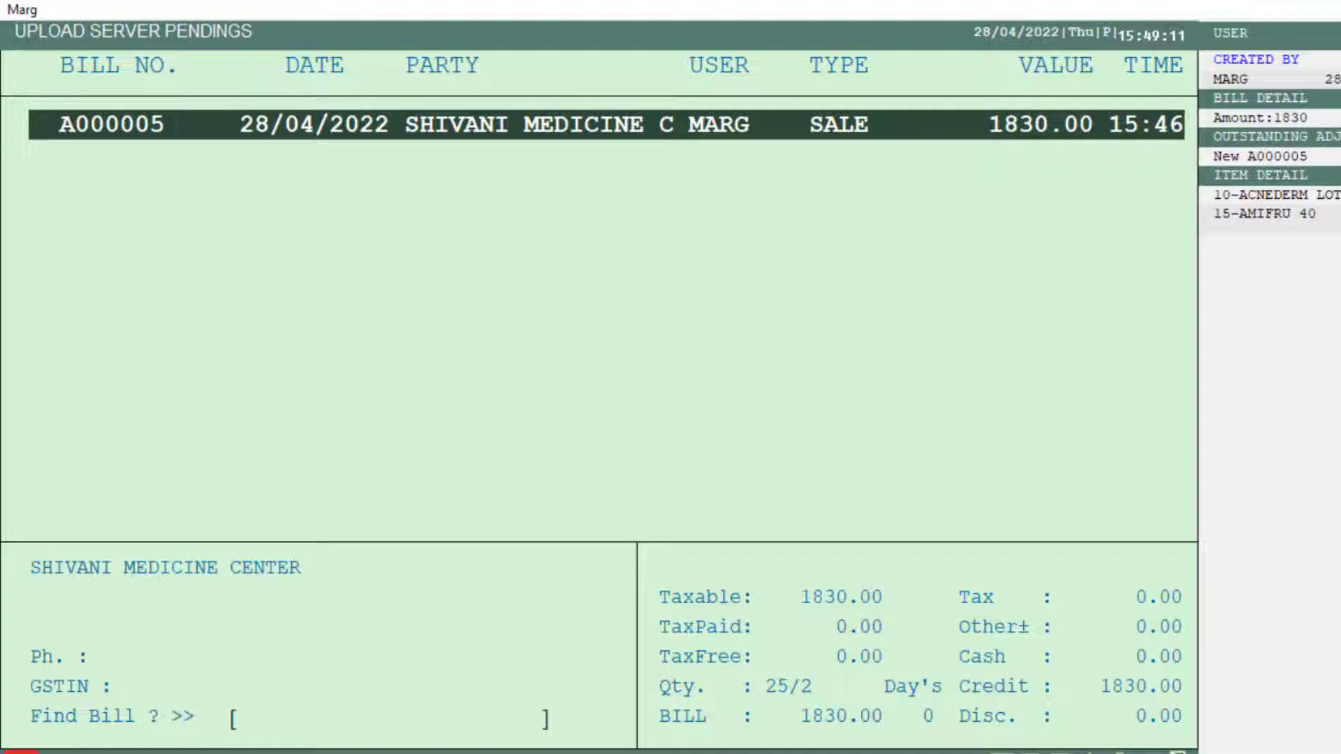
key("space")
key("F6")
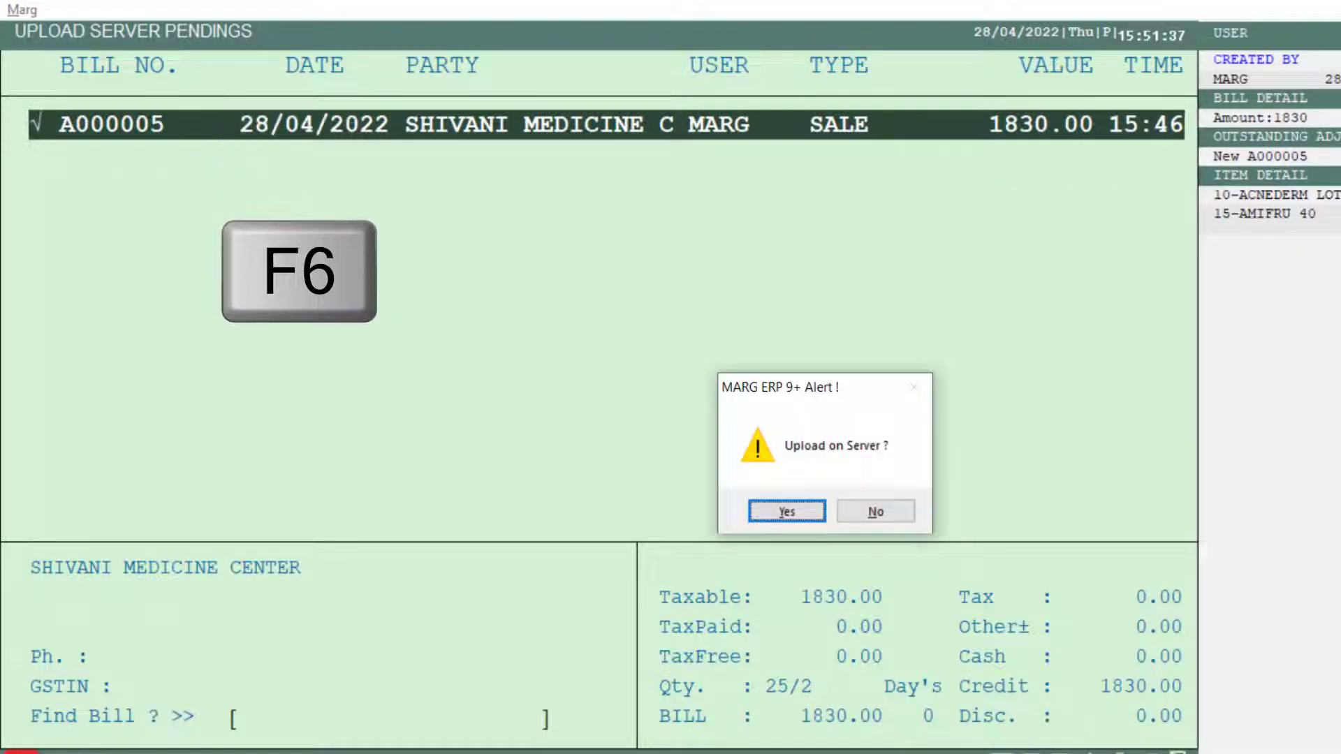